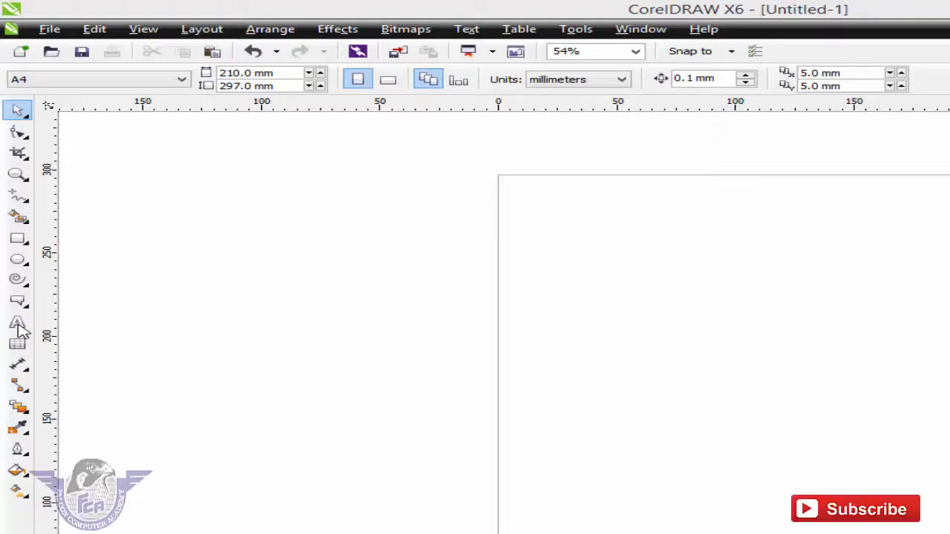
- Add the artistic text "Falcon Computer Academy" at 24 pt in the upper part of the page, at about x 32 mm, y 239 mm
left_click(18, 324)
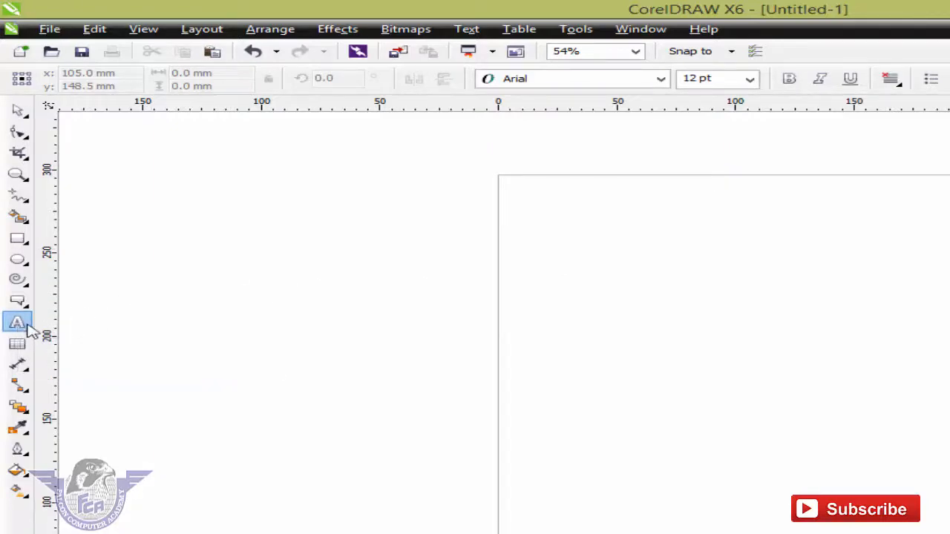
left_click(572, 266)
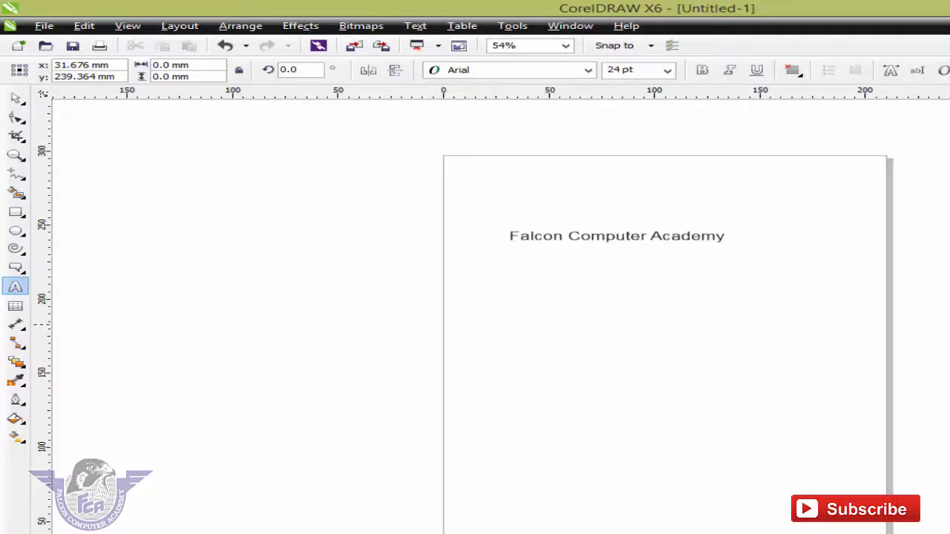
left_click(16, 100)
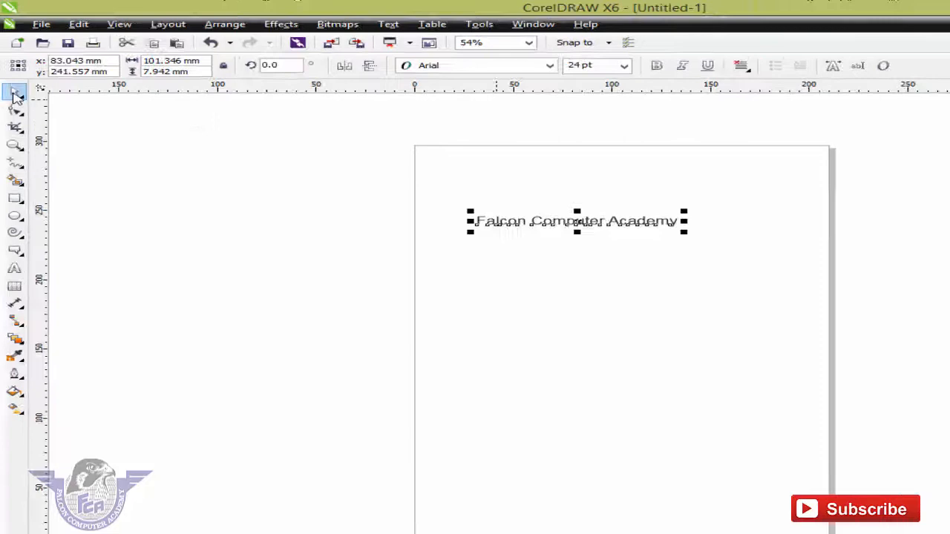
key("shift+F2")
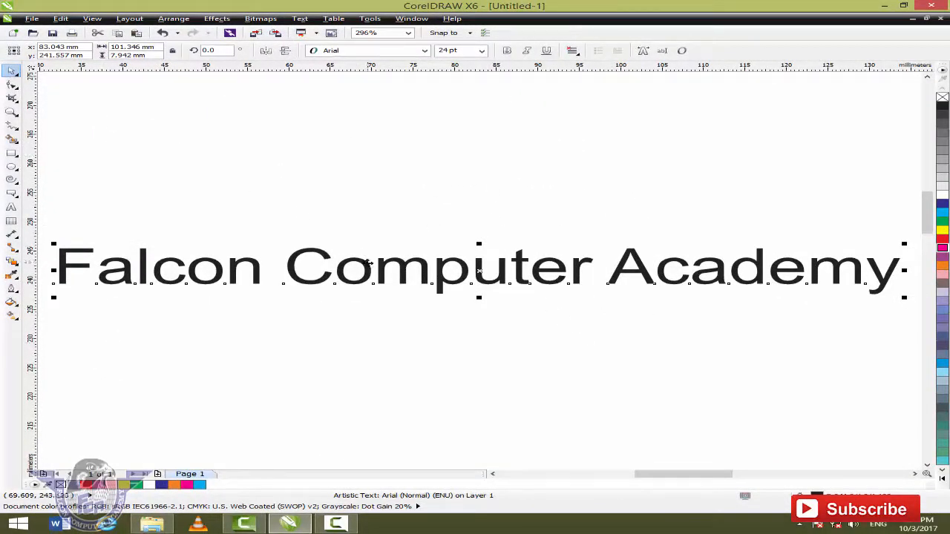
- Set the text's font to Back from the Dead and scale it up proportionally to about 33 pt
left_click(363, 267)
left_click(363, 267)
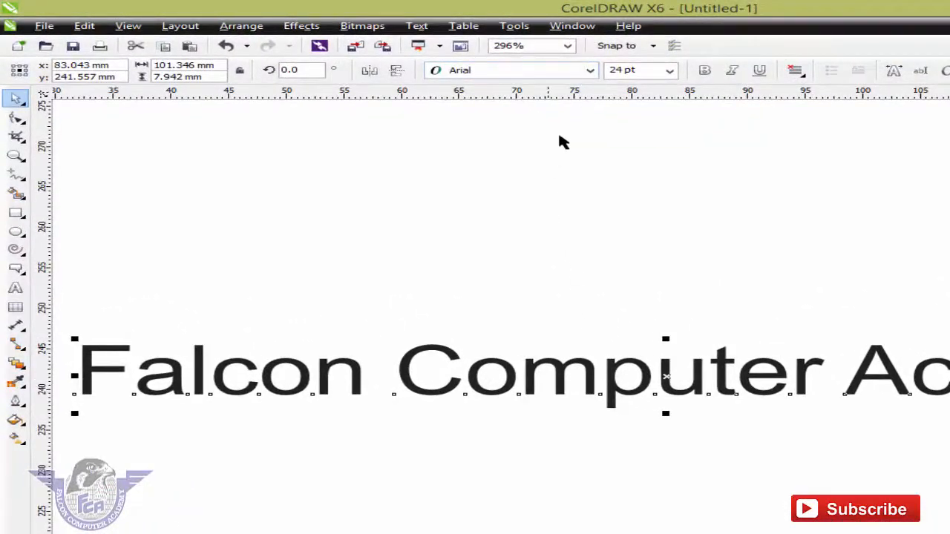
left_click(590, 74)
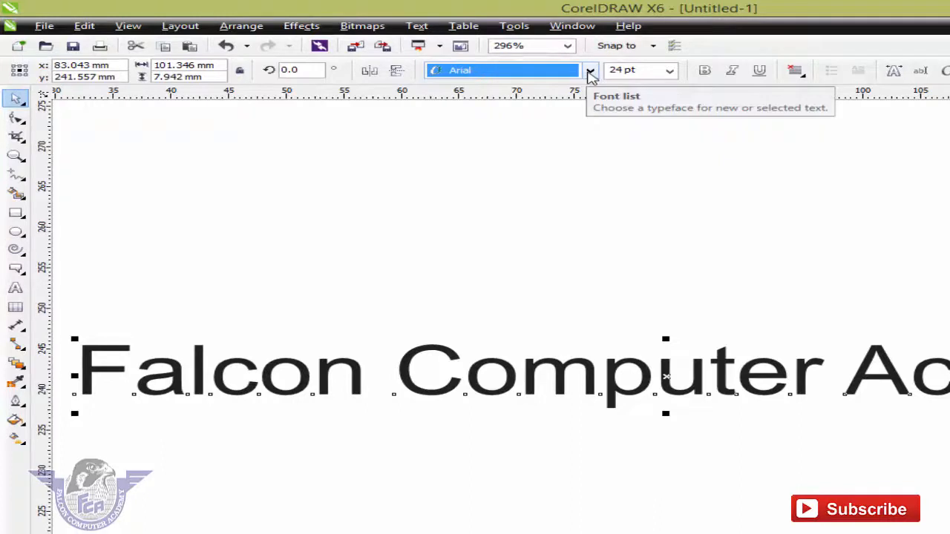
left_click(590, 74)
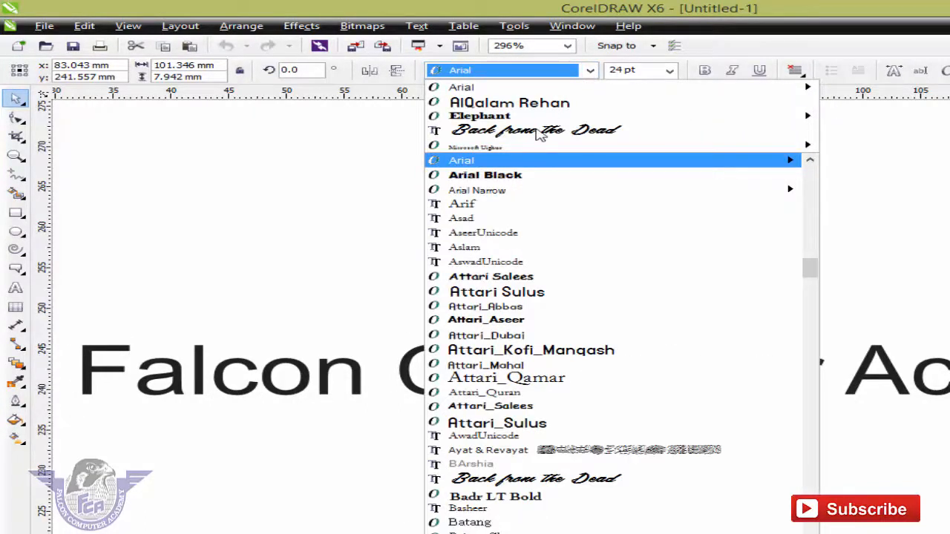
left_click(569, 480)
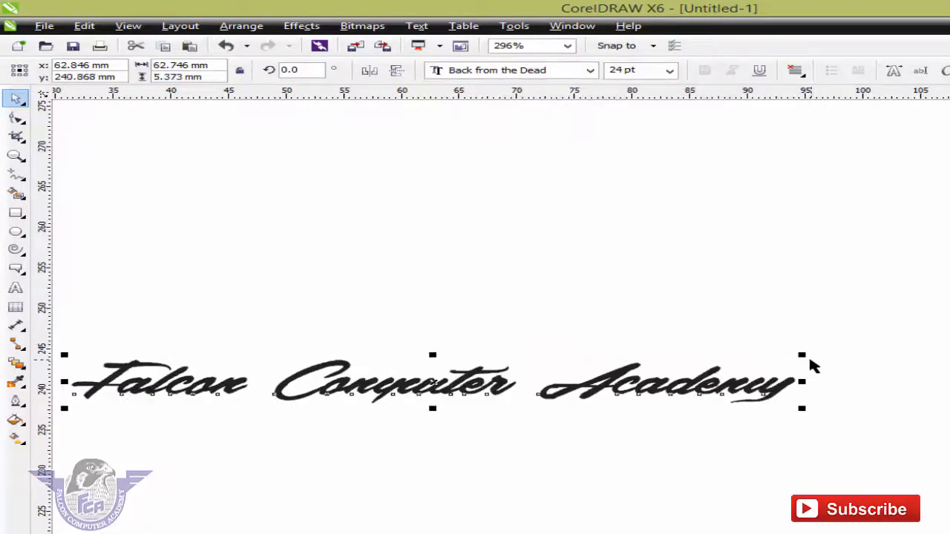
left_click_drag(806, 356, 949, 335)
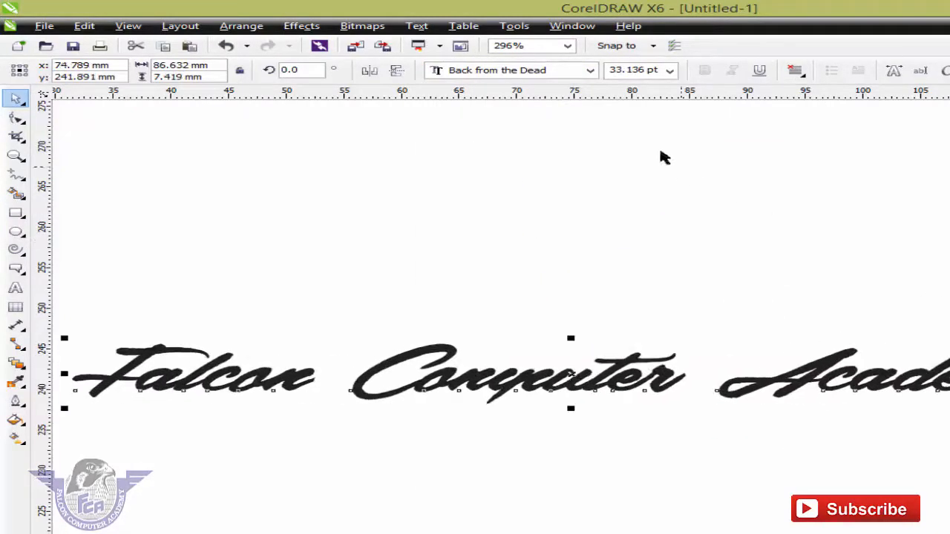
- Change the text's font to Billy Ohio and move its centre to about x 81 mm, y 254 mm
left_click(589, 71)
scroll(578, 510, "down", 2)
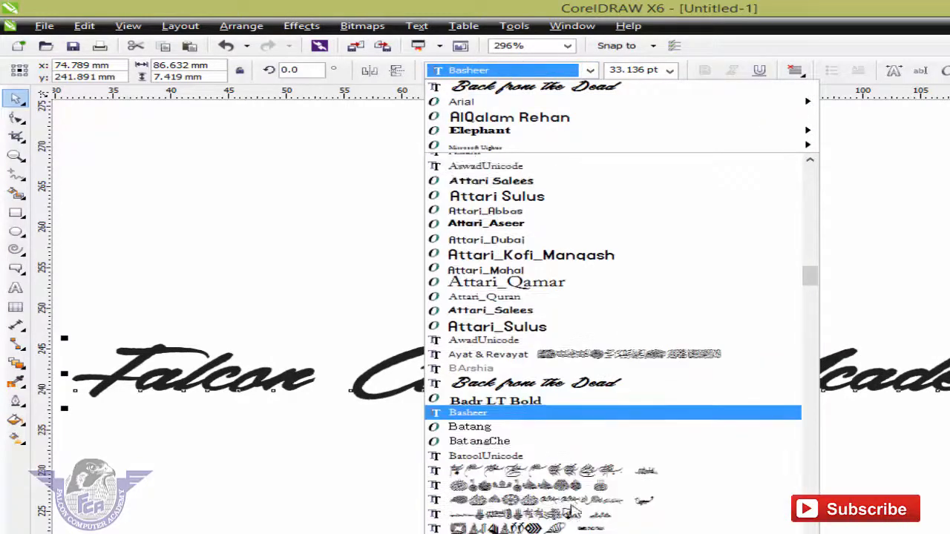
scroll(568, 508, "down", 2)
scroll(549, 483, "down", 5)
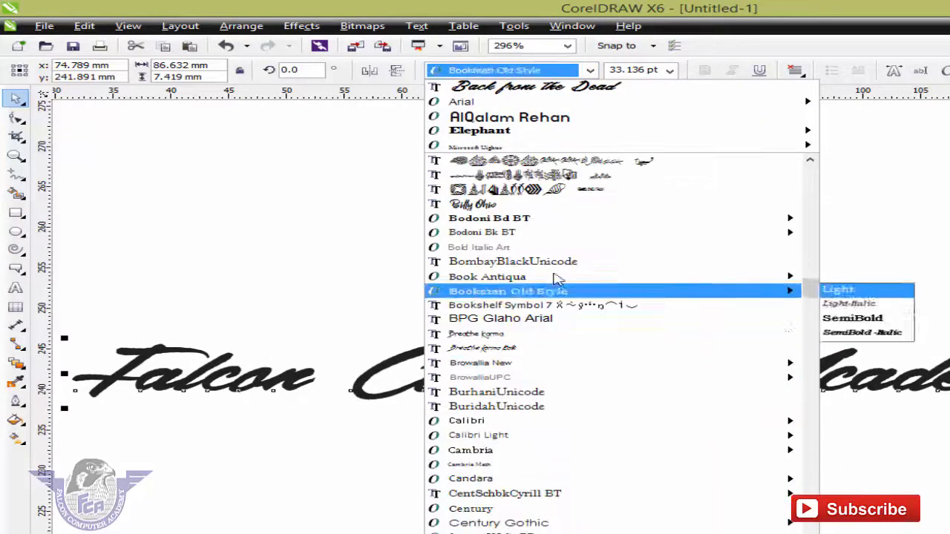
left_click(558, 205)
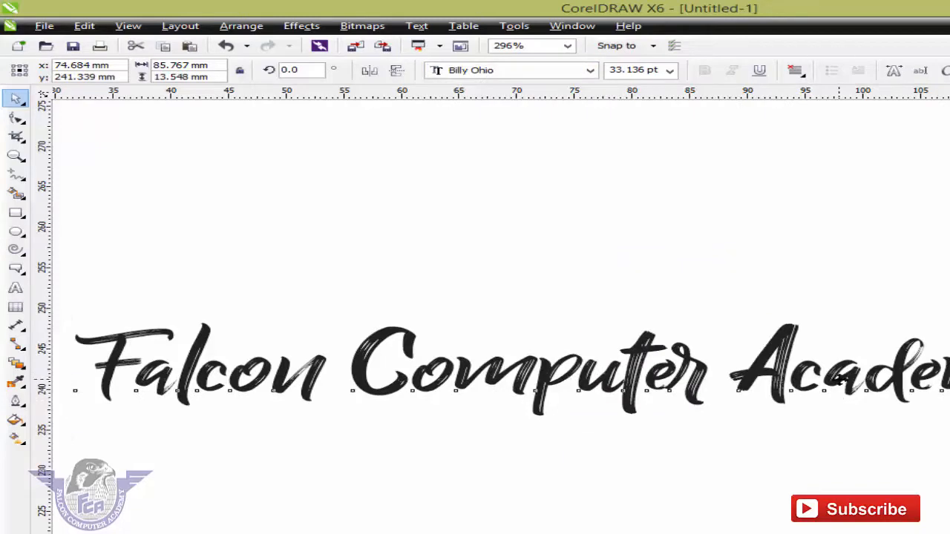
left_click_drag(840, 378, 918, 279)
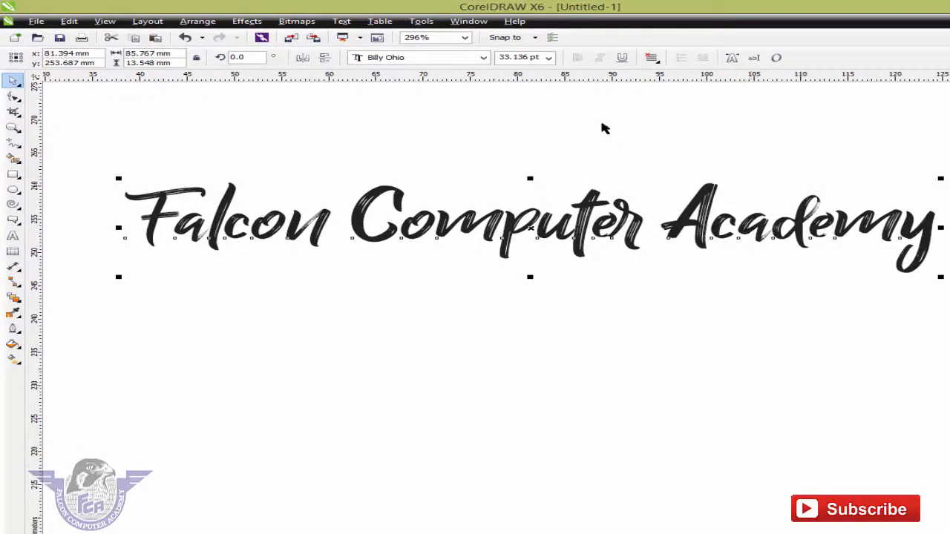
- Set the text size to 36 pt, then scale the text freehand from its lower corner to about 33 pt
left_click(548, 57)
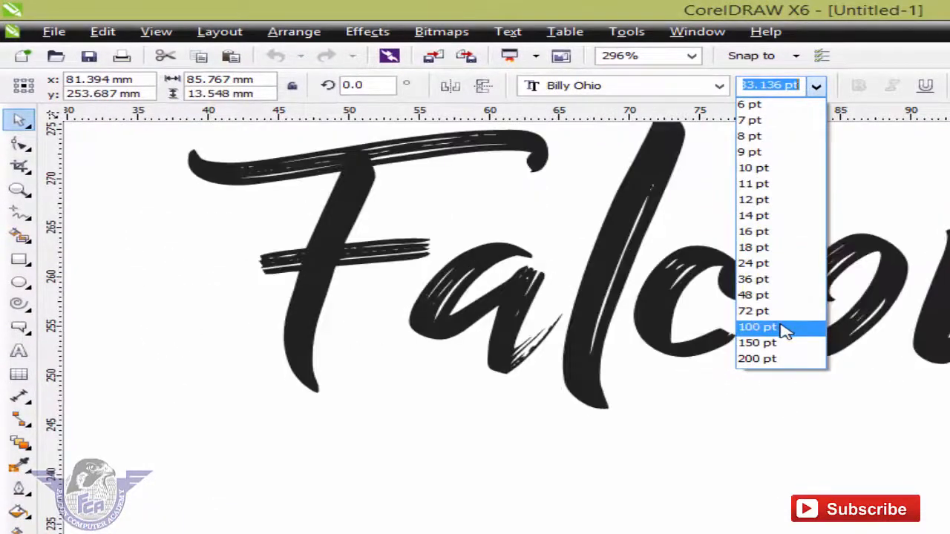
left_click(788, 282)
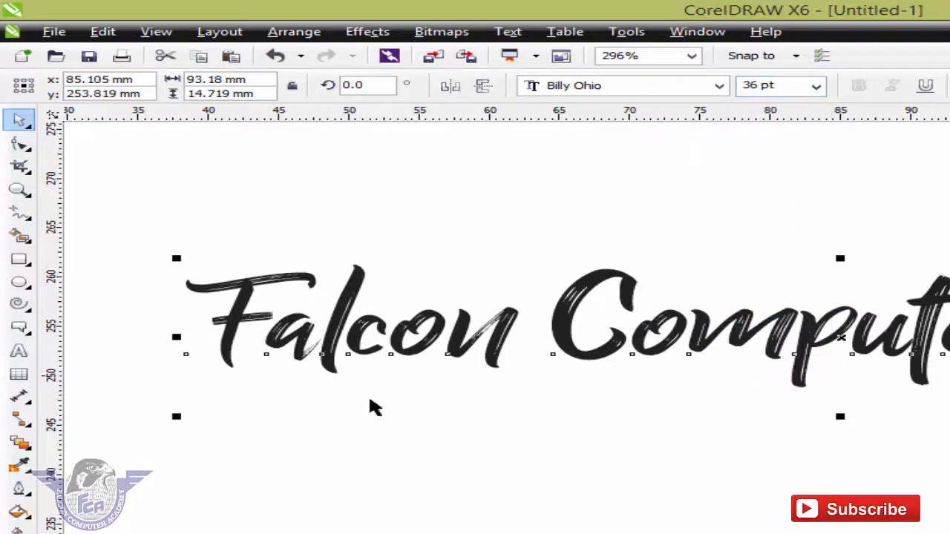
left_click_drag(176, 417, 392, 332)
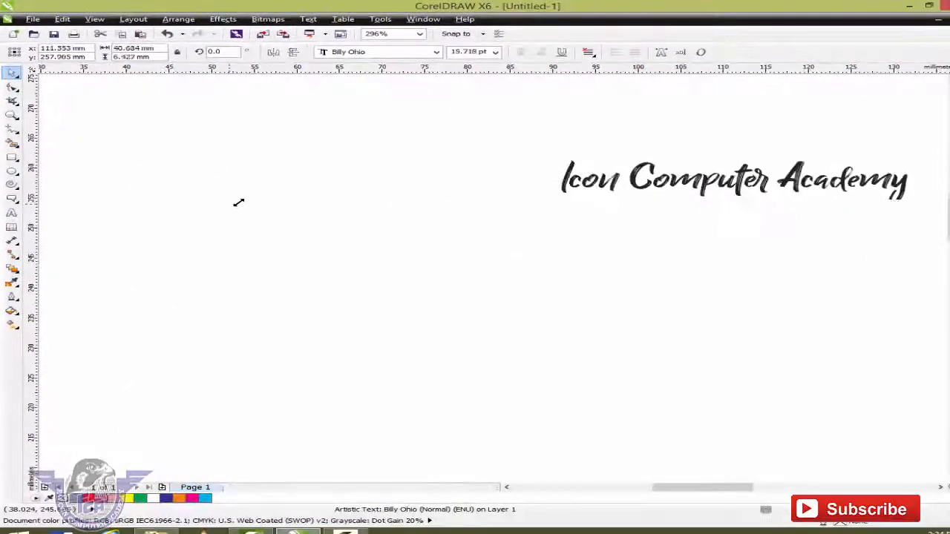
left_click_drag(239, 202, 172, 274)
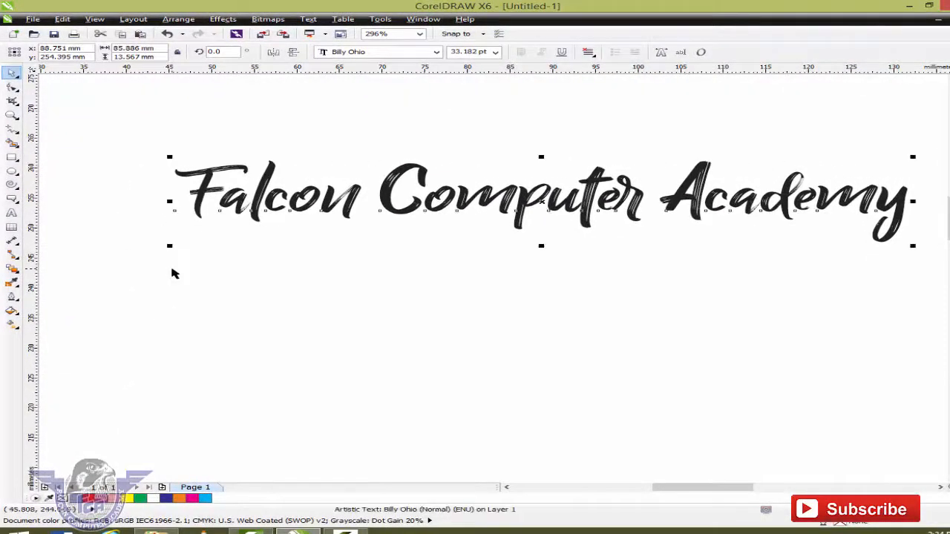
- Try the AlQalam Rehan font on the text and set the font to Arial
left_click(380, 53)
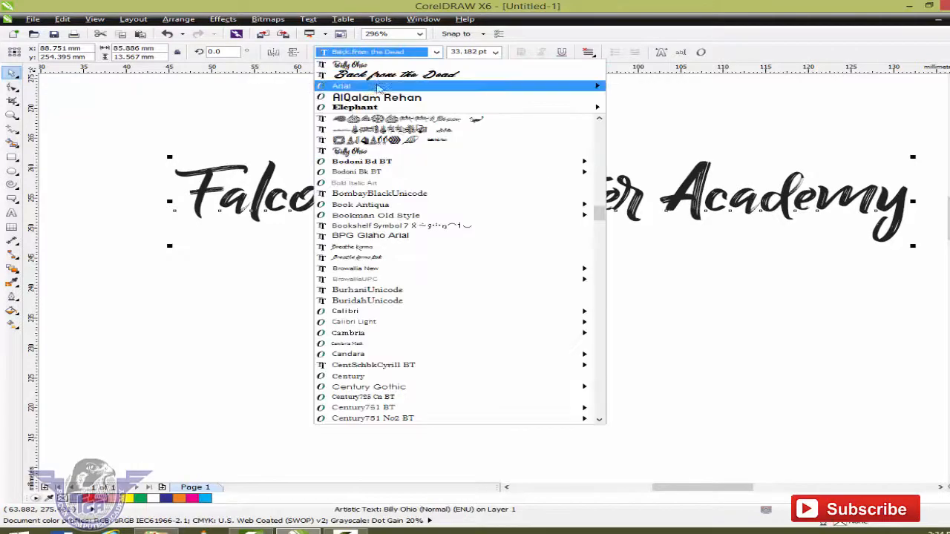
left_click(379, 98)
left_click(398, 54)
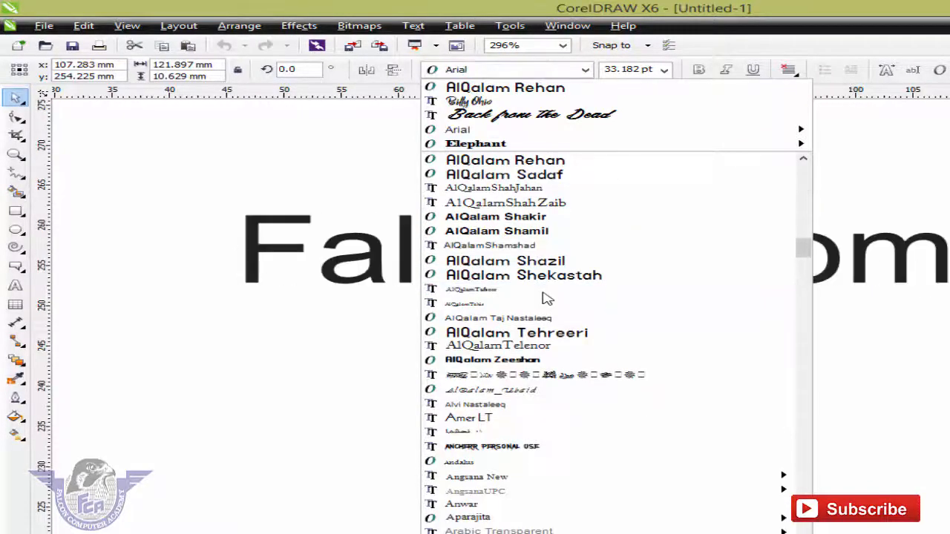
key("Escape")
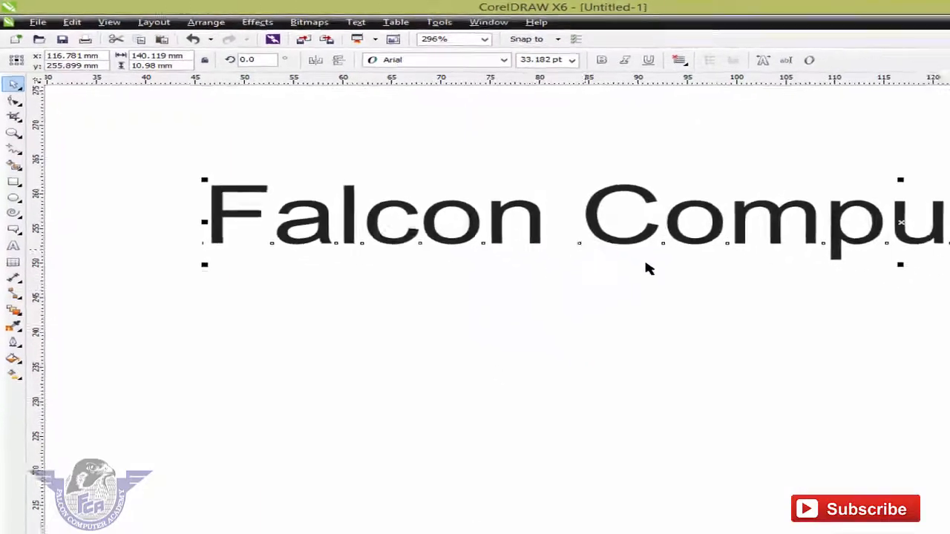
scroll(633, 241, "down", 1)
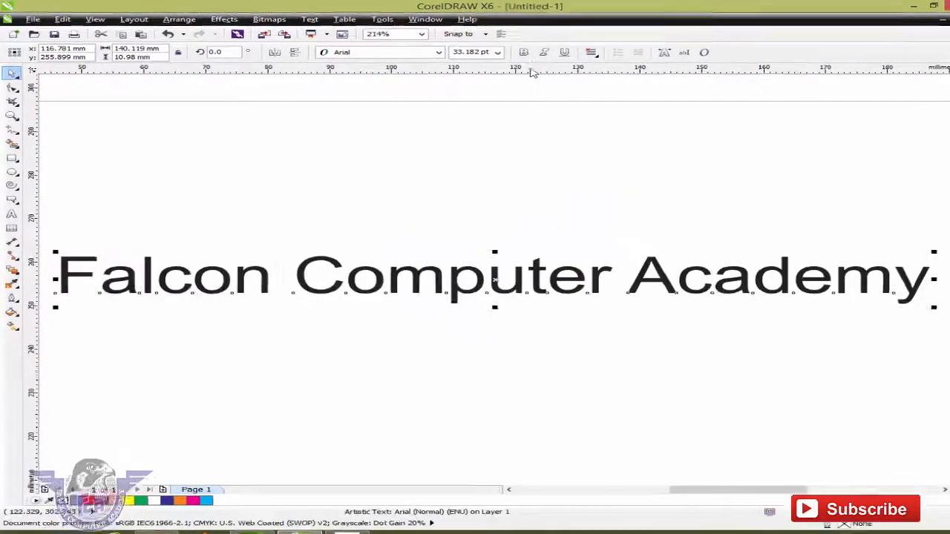
- Try bold, italic and underline formatting on the text and turn all three off again
left_click(633, 69)
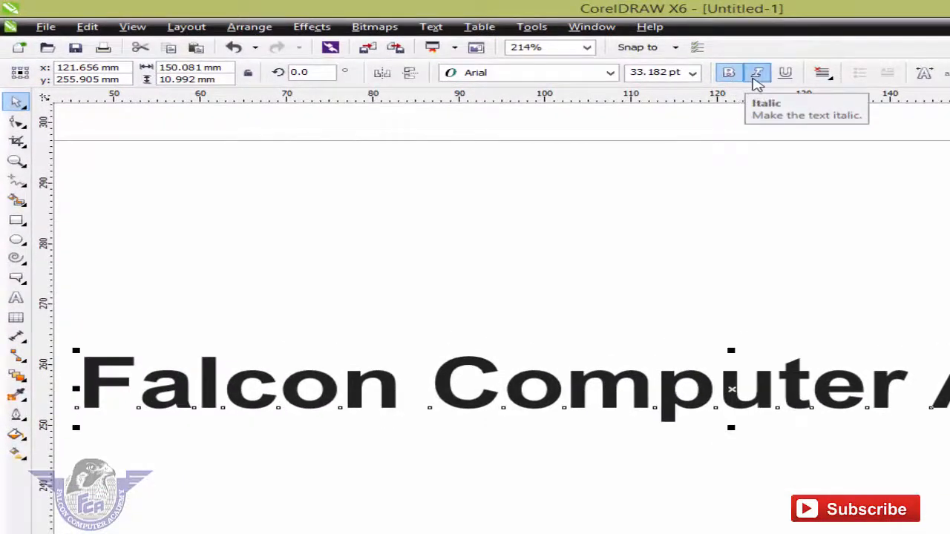
left_click(656, 68)
left_click(785, 72)
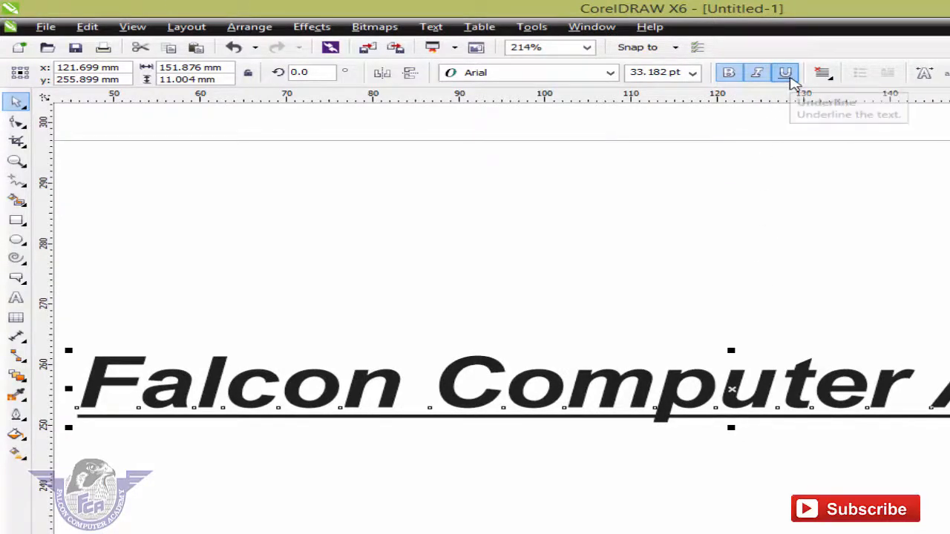
left_click(788, 77)
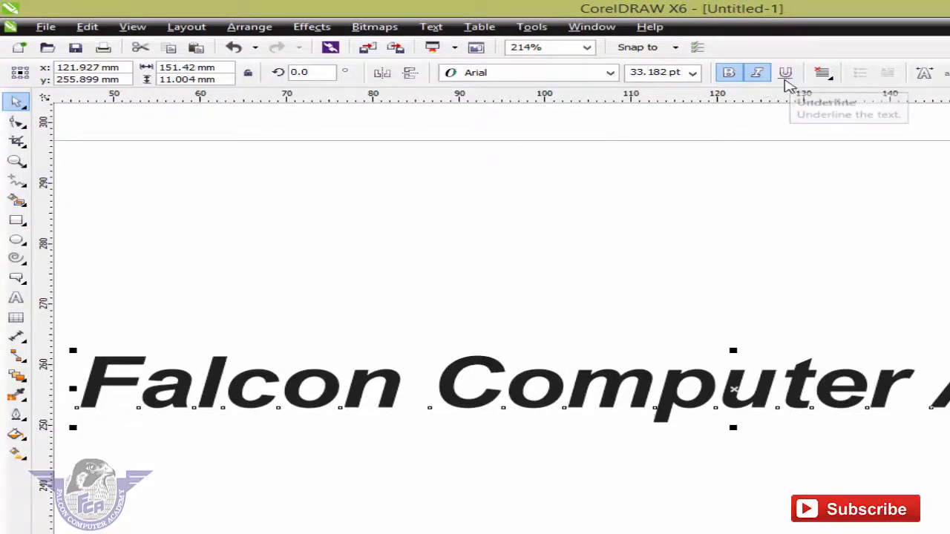
left_click(760, 78)
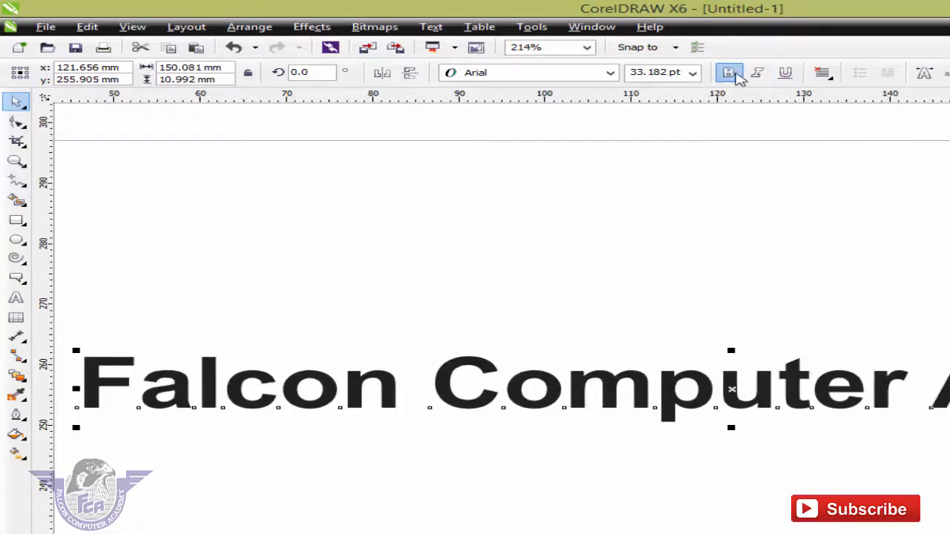
left_click(734, 74)
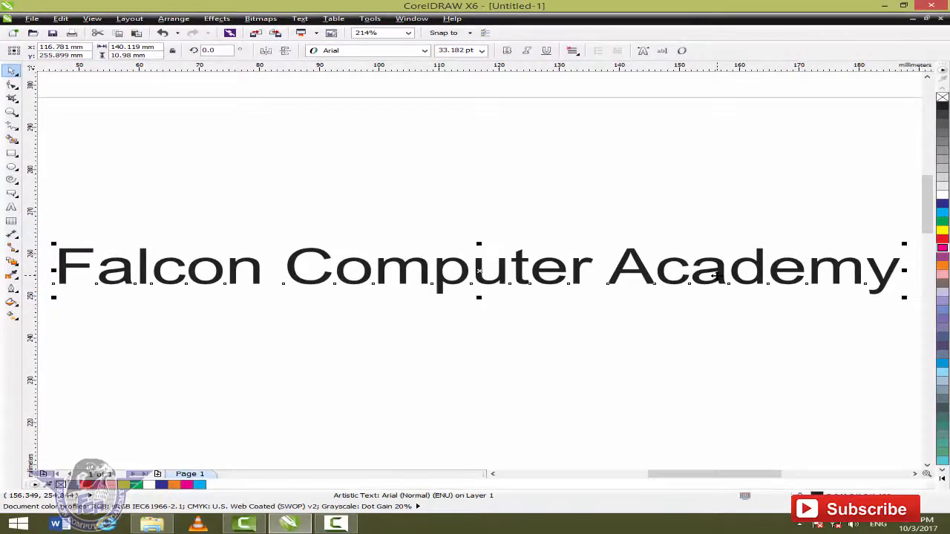
- Add a second line reading "CorelDRAW" below "Falcon Computer Academy" in the same text object and reselect the object
key("F8")
left_click(894, 274)
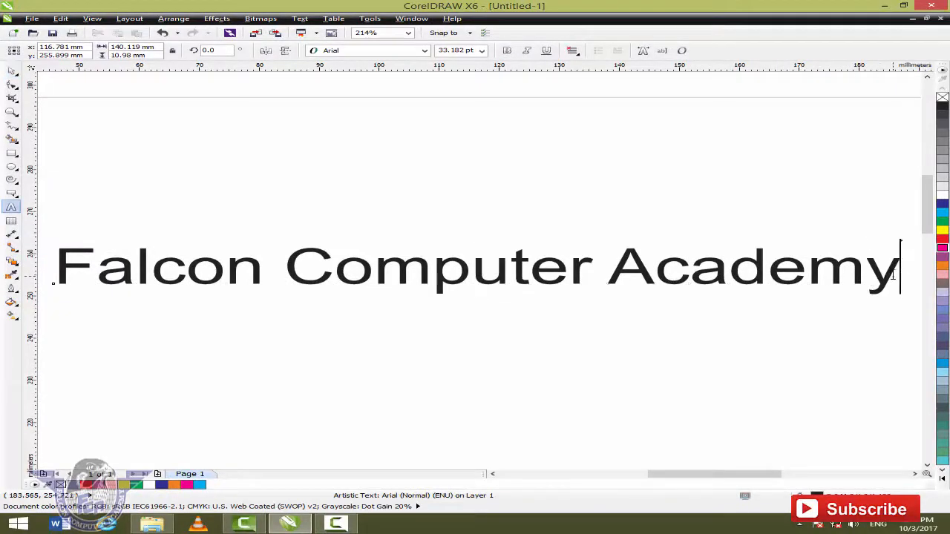
key("Return")
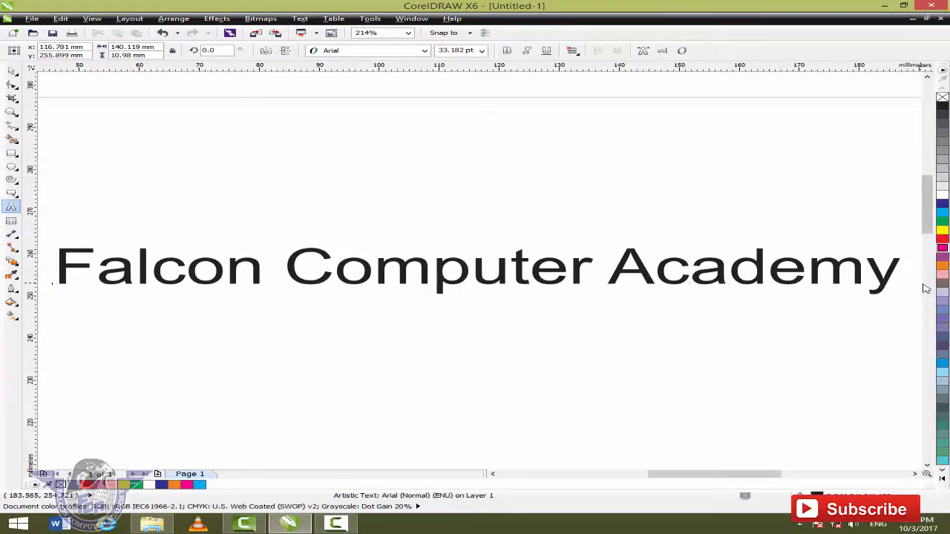
type("Corel")
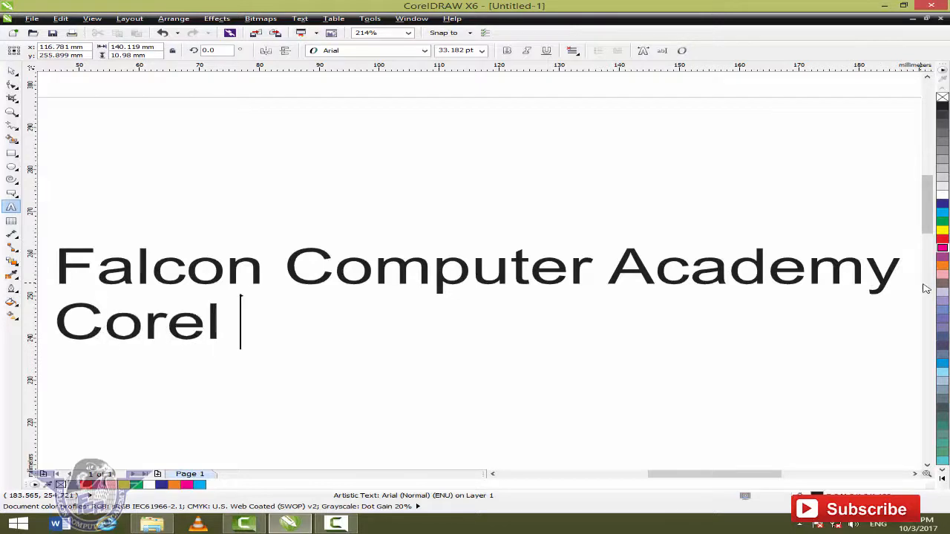
key("BackSpace")
type("DRAQ")
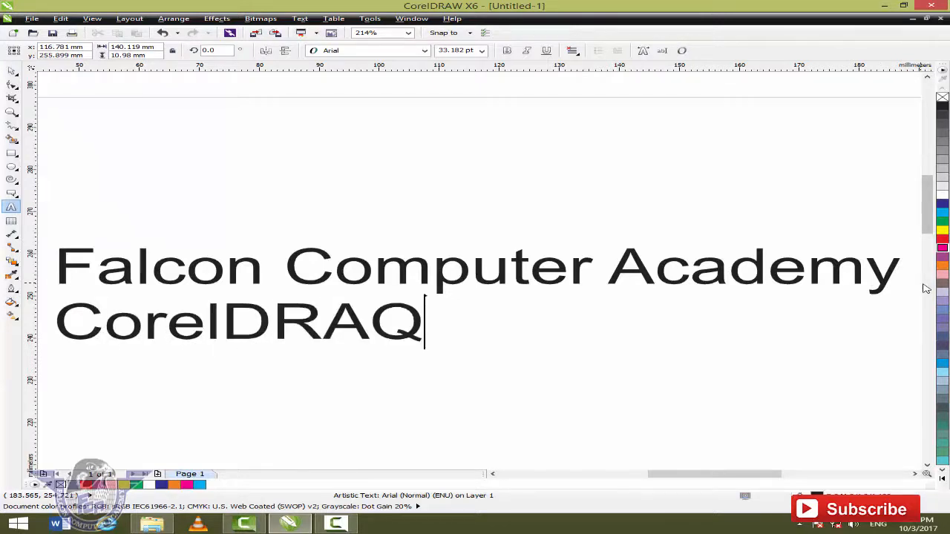
key("BackSpace")
type("W")
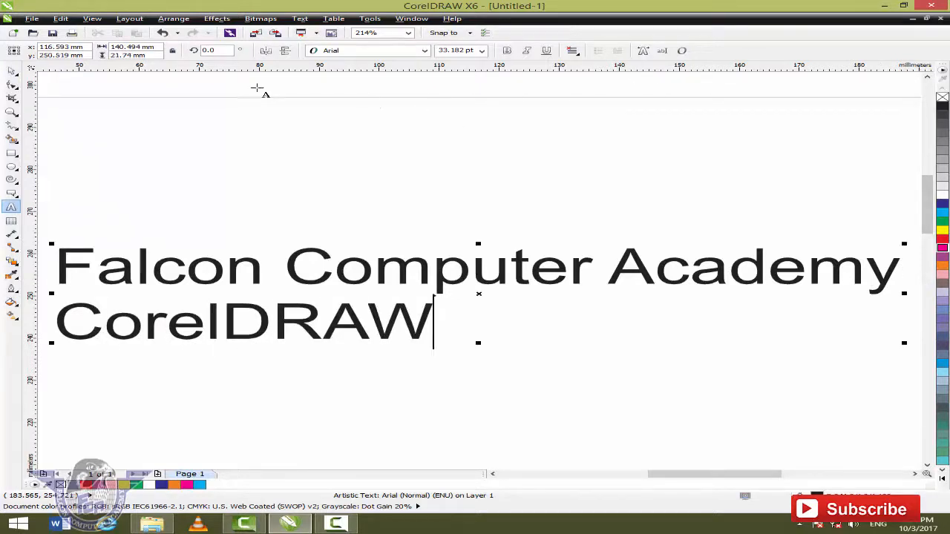
left_click(11, 70)
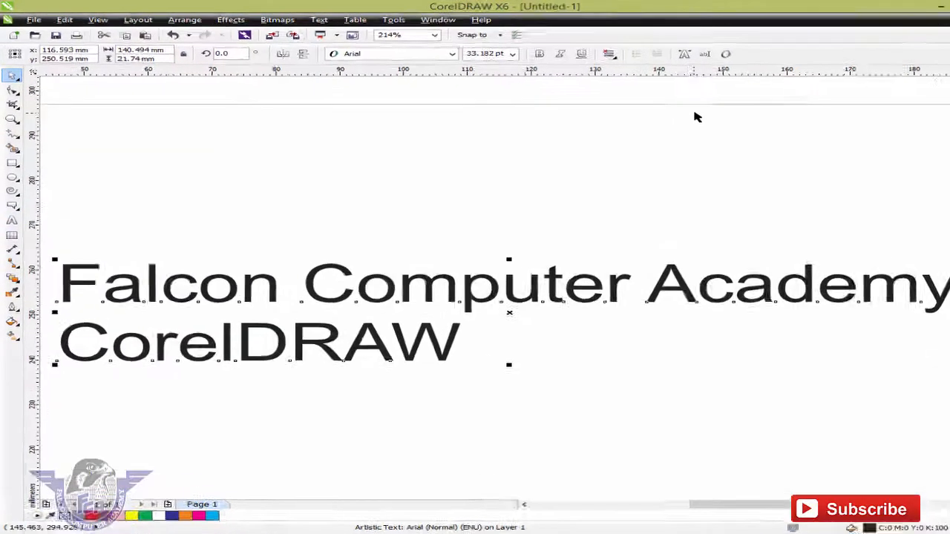
- Try center and right alignment on the two-line text and set its alignment to Left
left_click(575, 51)
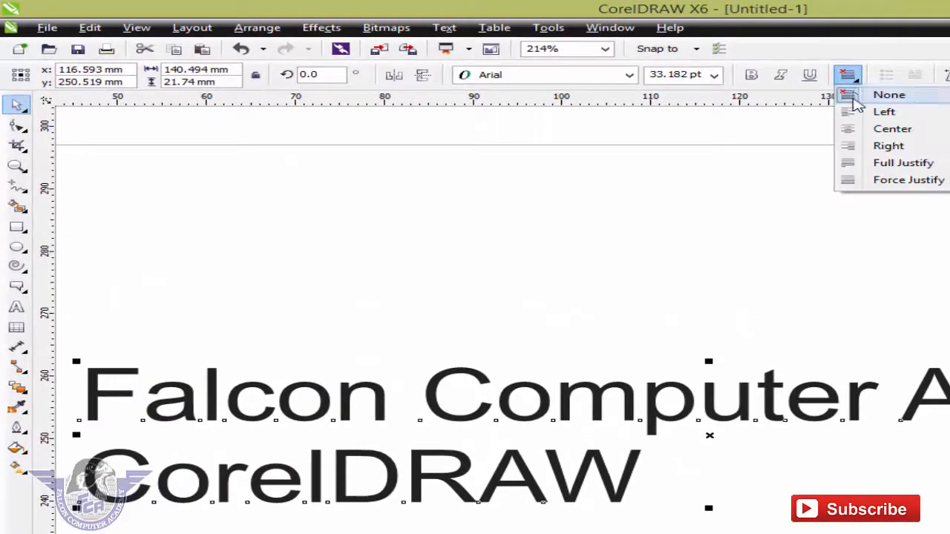
left_click(868, 131)
left_click(855, 81)
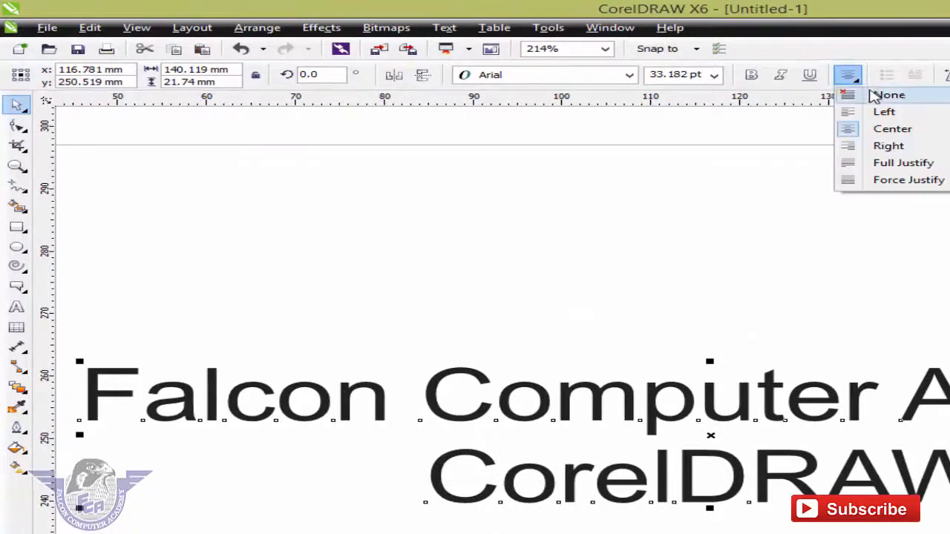
left_click(889, 144)
left_click(852, 80)
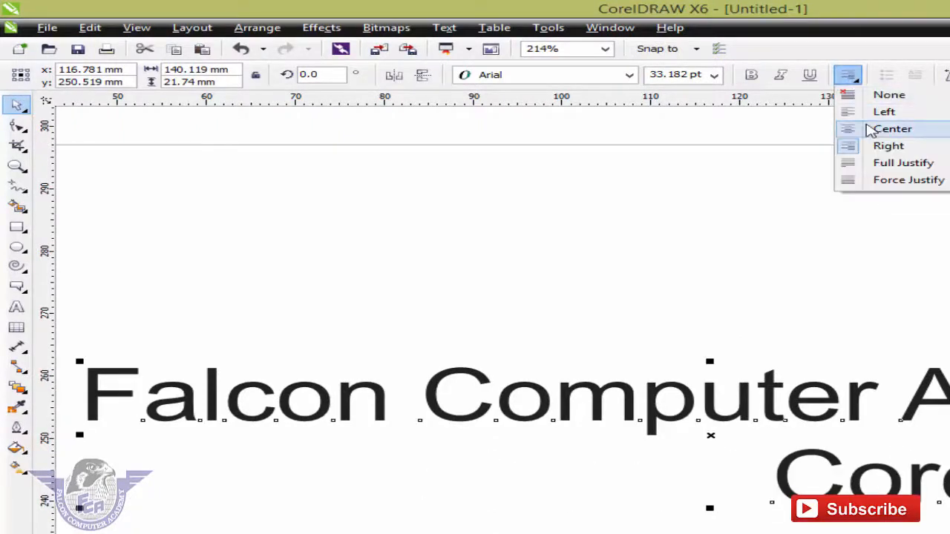
left_click(875, 117)
- Try Force Justify and Full Justify on the two-line text and set its alignment to Center
left_click(856, 80)
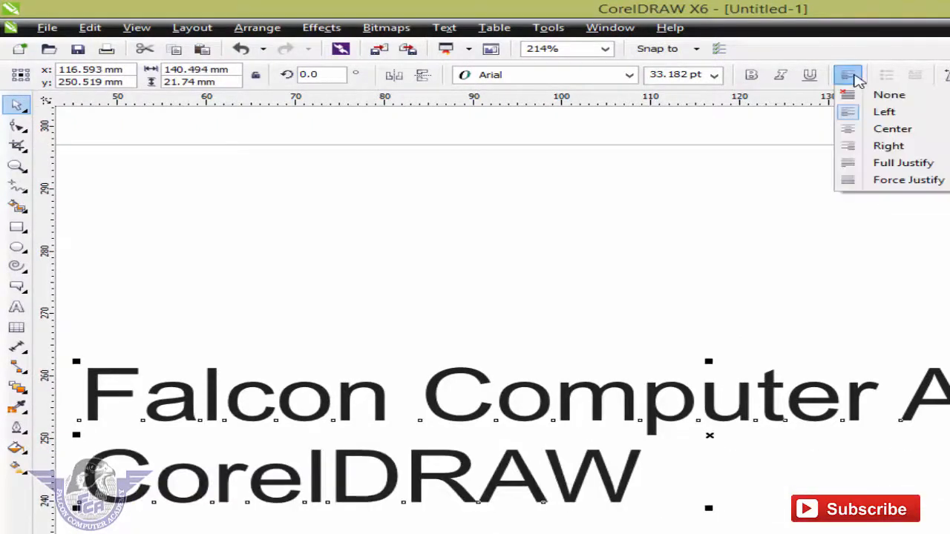
left_click(895, 181)
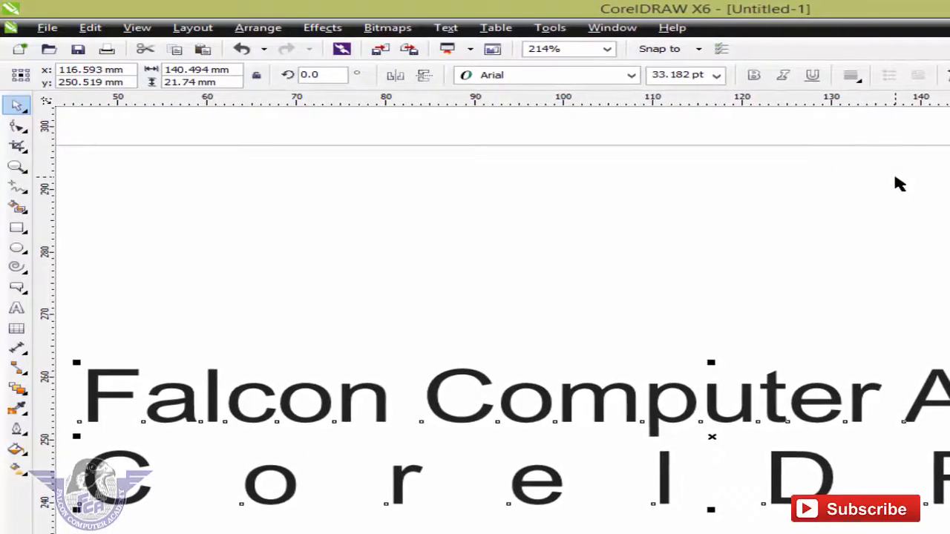
left_click(853, 79)
left_click(893, 131)
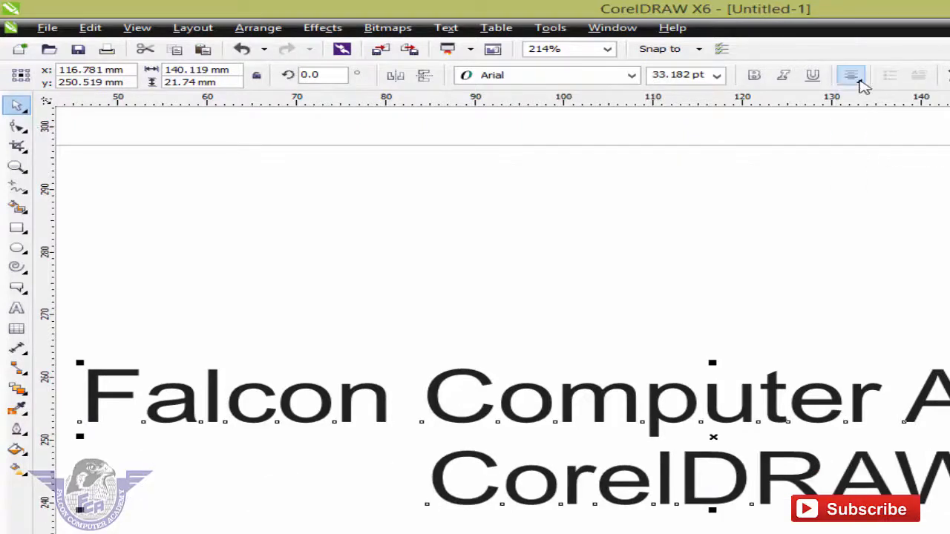
left_click(856, 79)
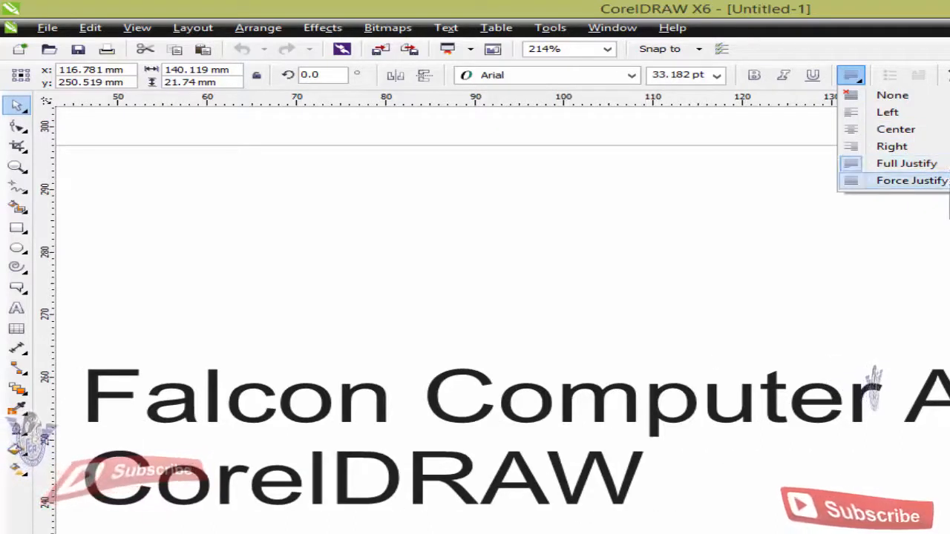
left_click(931, 132)
- Examine the character, paragraph and frame options in the Text Properties of the selected text and close them
scroll(932, 141, "down", 1)
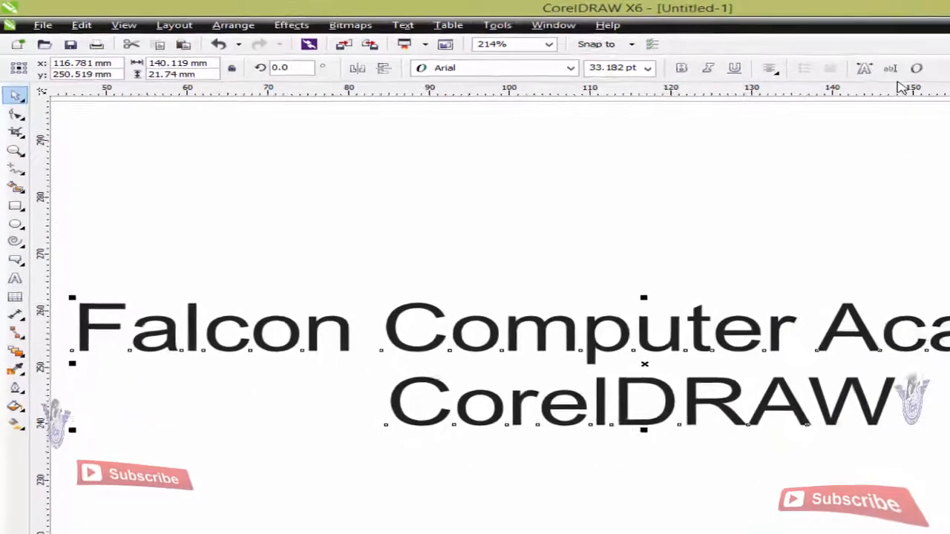
left_click(864, 68)
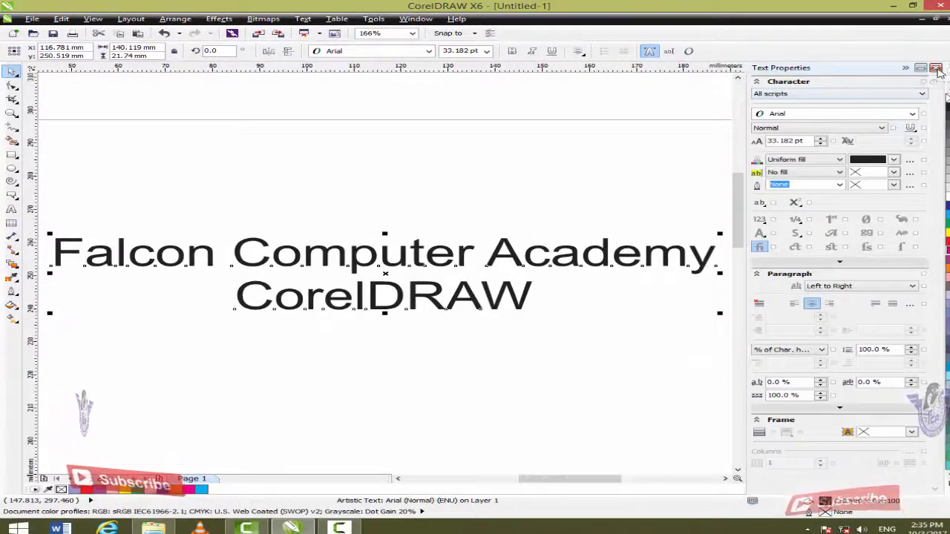
left_click(936, 69)
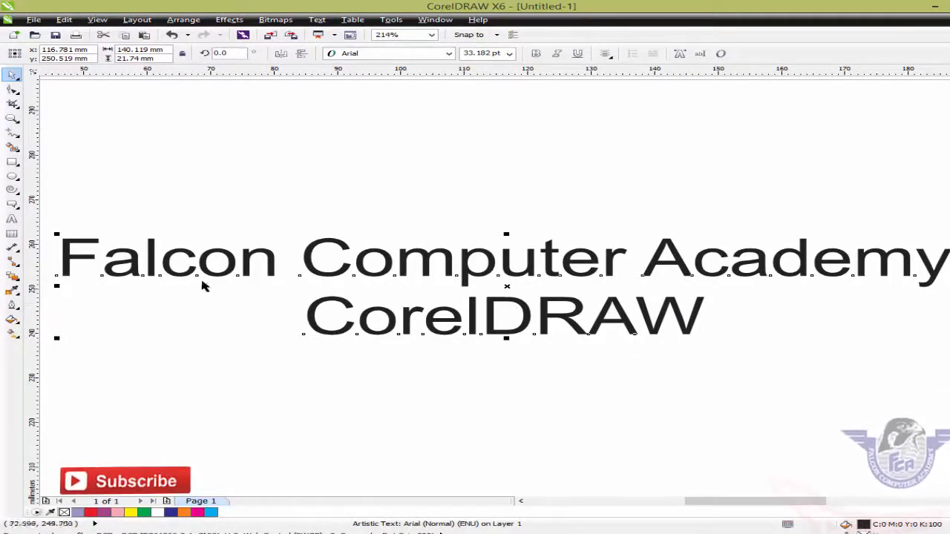
- Delete the two-line "Falcon Computer Academy / CorelDRAW" text object from the page
left_click(552, 338)
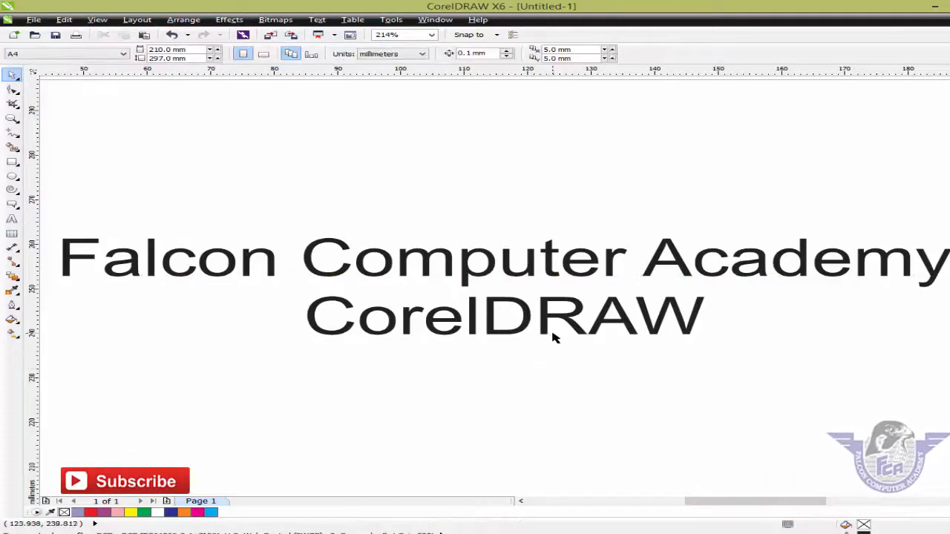
left_click(554, 320)
key("Delete")
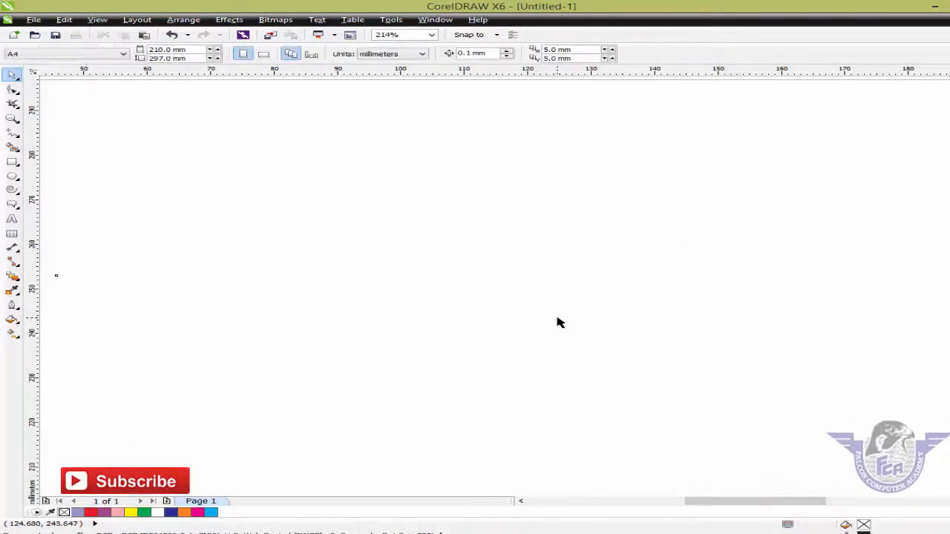
key("shift+F4")
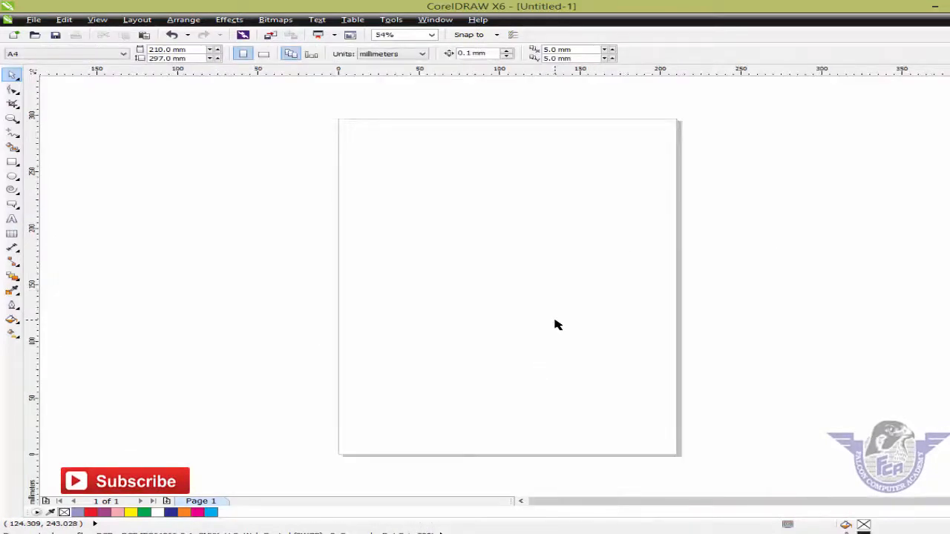